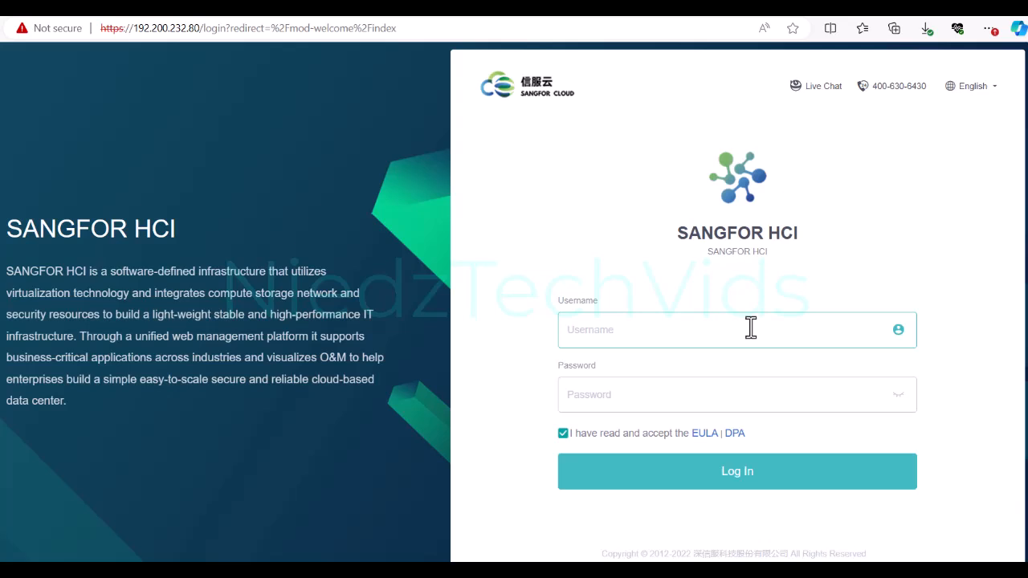
Step: Log in to Sangfor HCI with the administrator username and password
text(admin)
key(Tab)
text(admin)
key(Return)
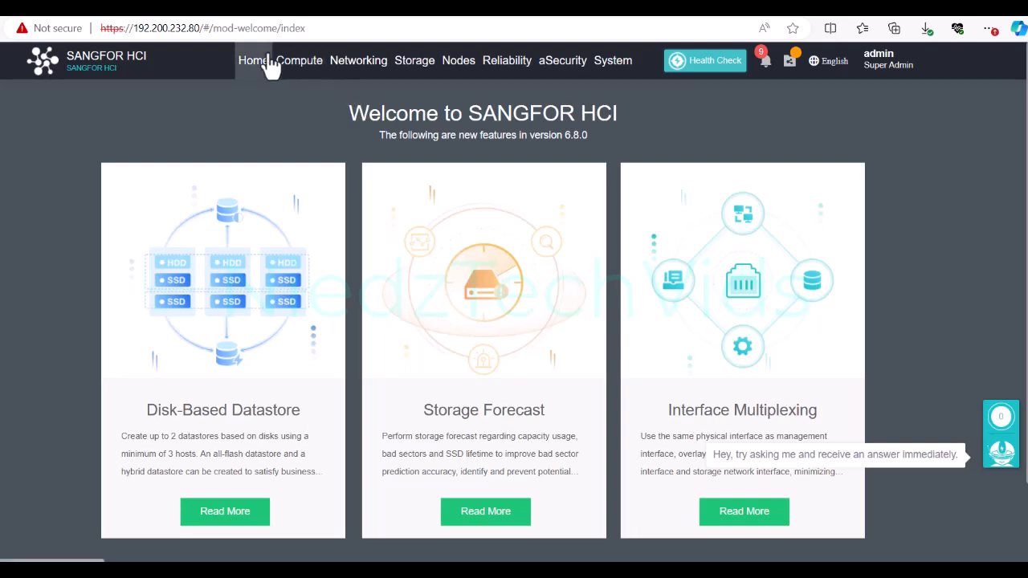
Step: Go from Home to the Nodes Physical Interfaces list for node 192.200.232.81
click(269, 64)
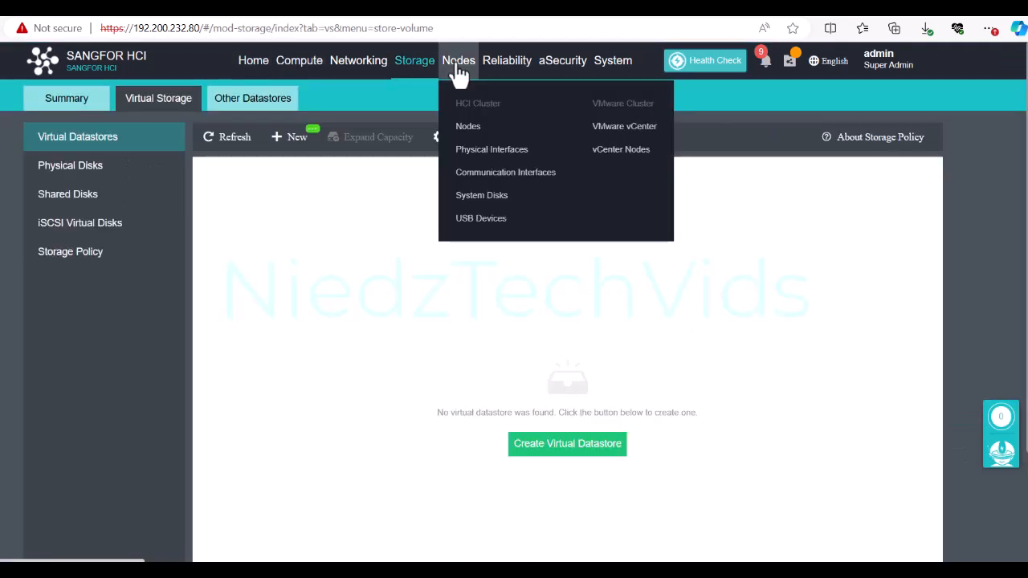
click(504, 160)
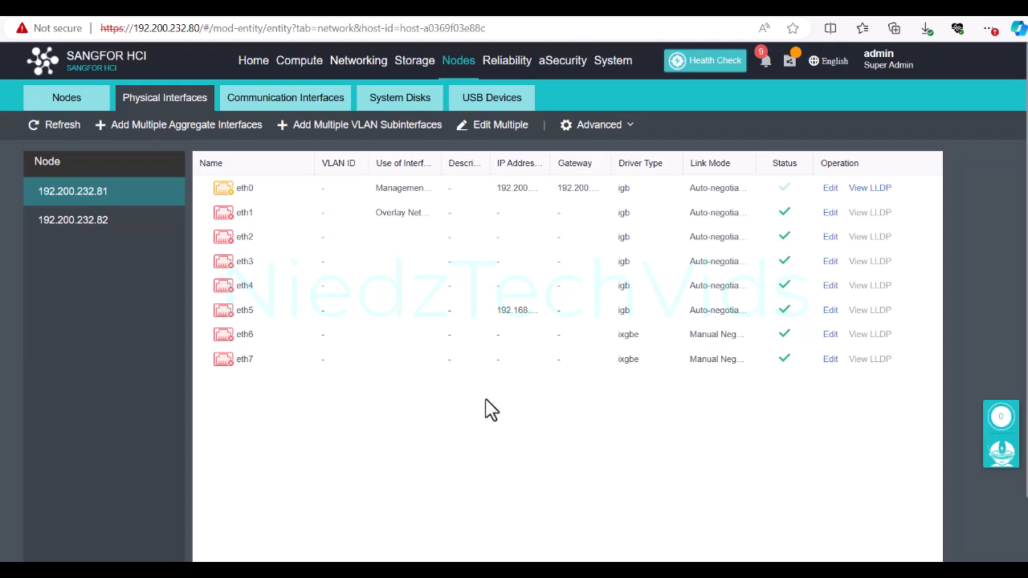
Step: Compare the interfaces of nodes 192.200.232.81 and .82, then go to Communication Interfaces
click(108, 220)
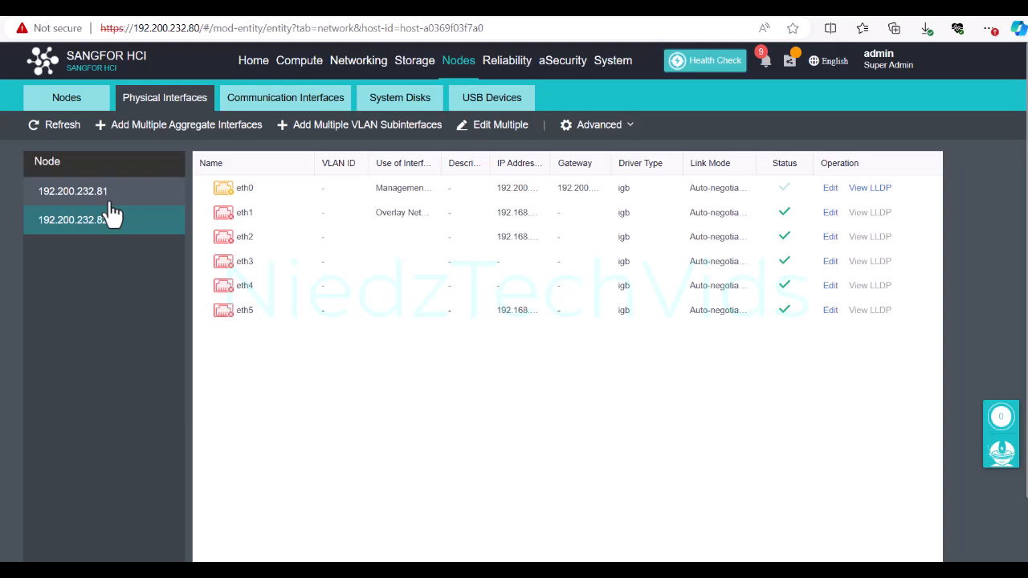
click(112, 204)
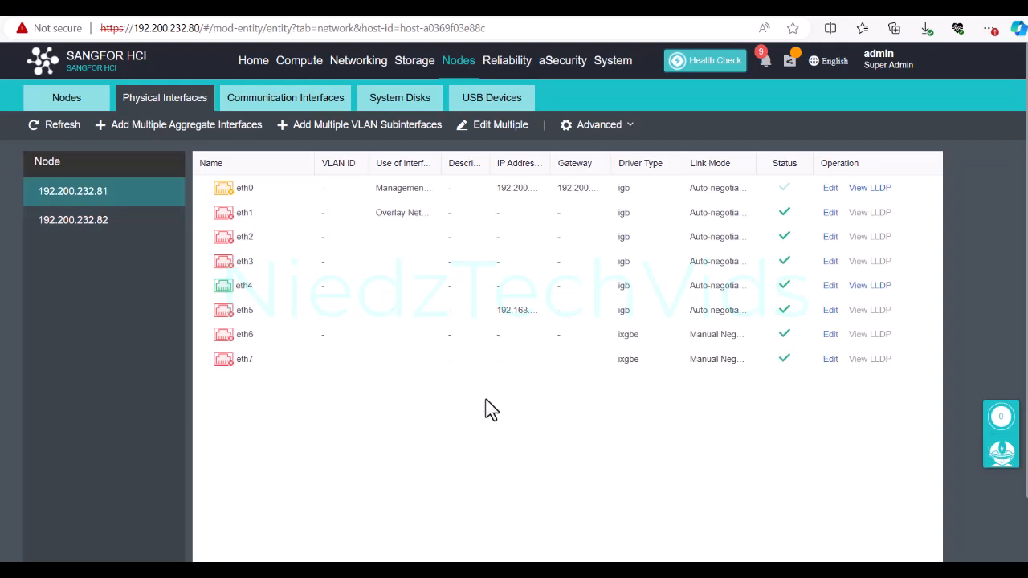
click(124, 228)
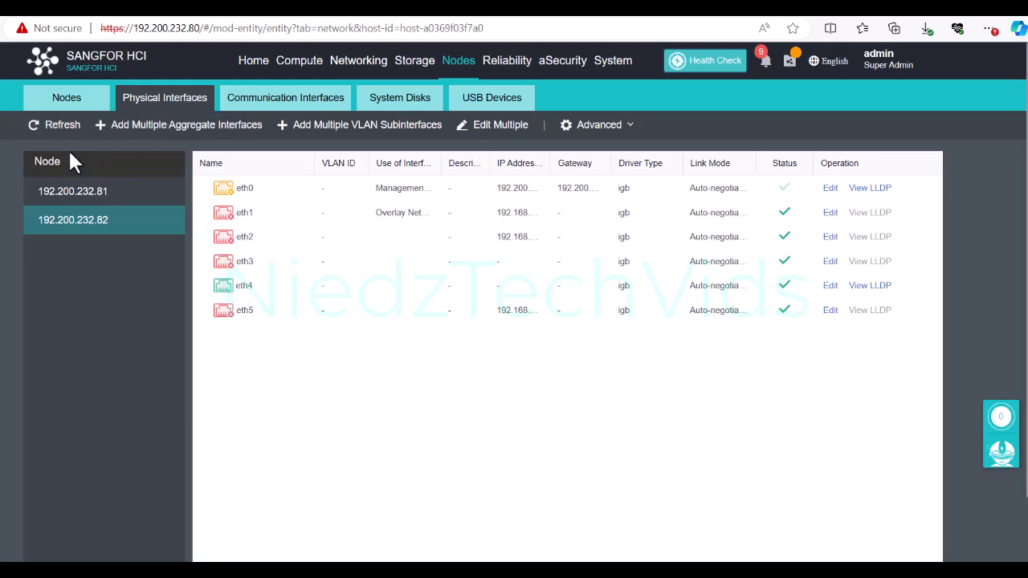
click(55, 124)
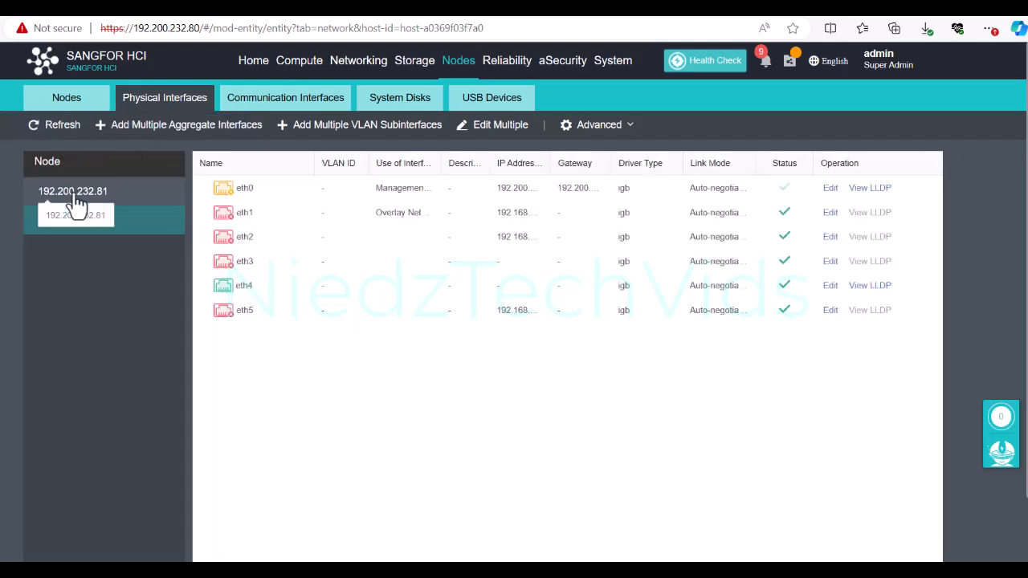
click(74, 199)
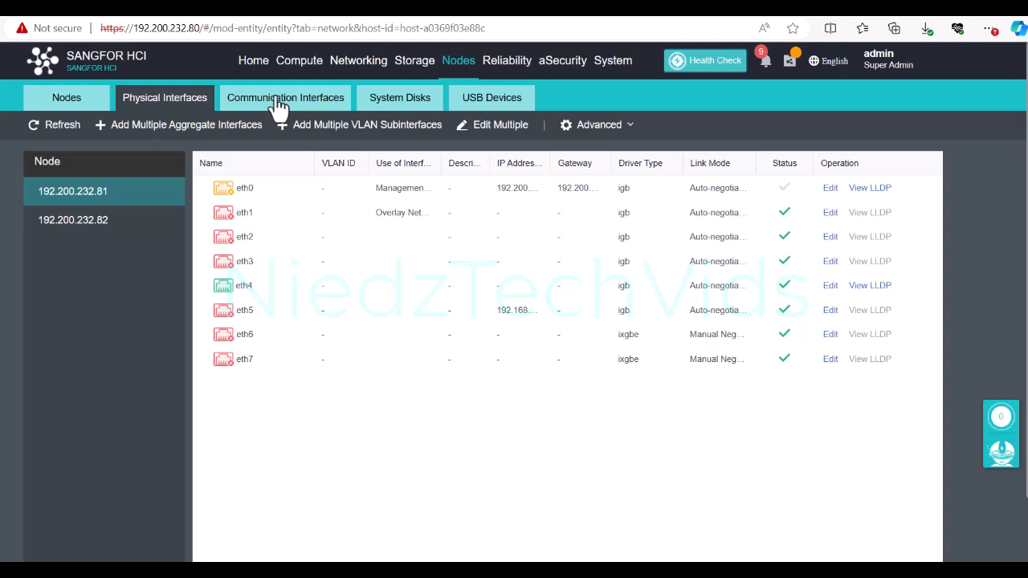
click(279, 104)
Step: Set eth4 as the overlay network interface on both nodes and confirm
click(80, 170)
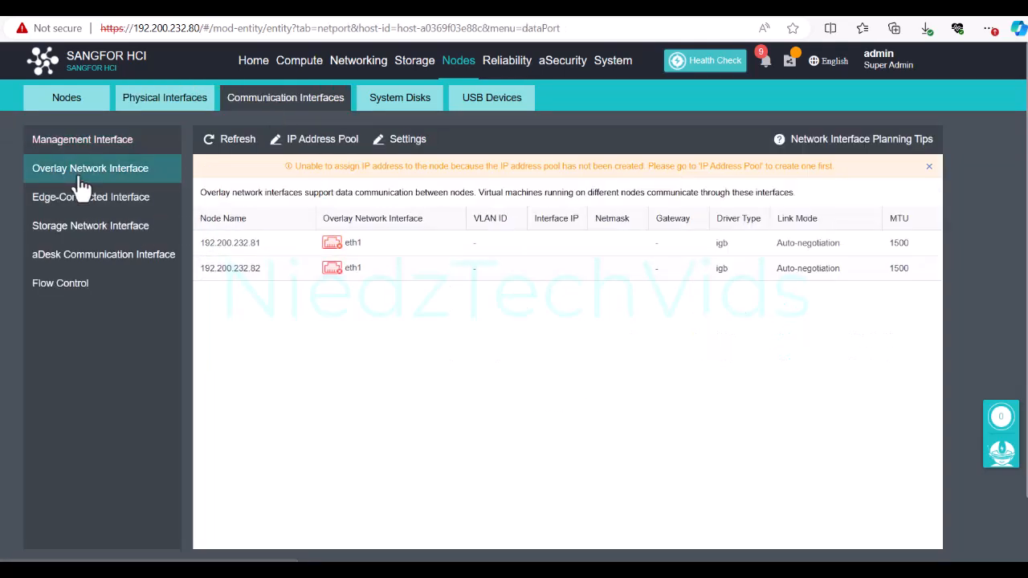
click(399, 141)
click(503, 214)
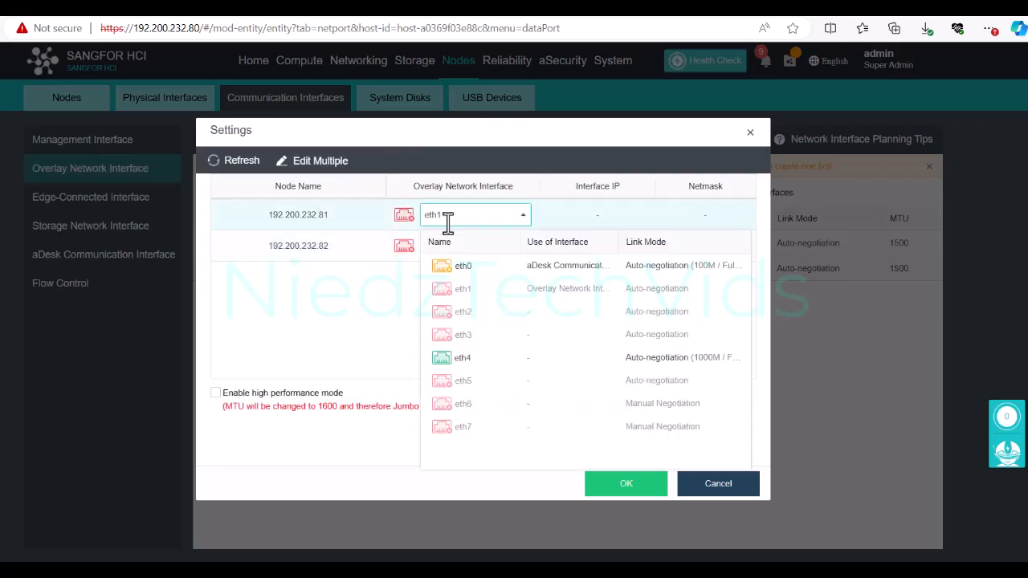
click(459, 336)
click(457, 246)
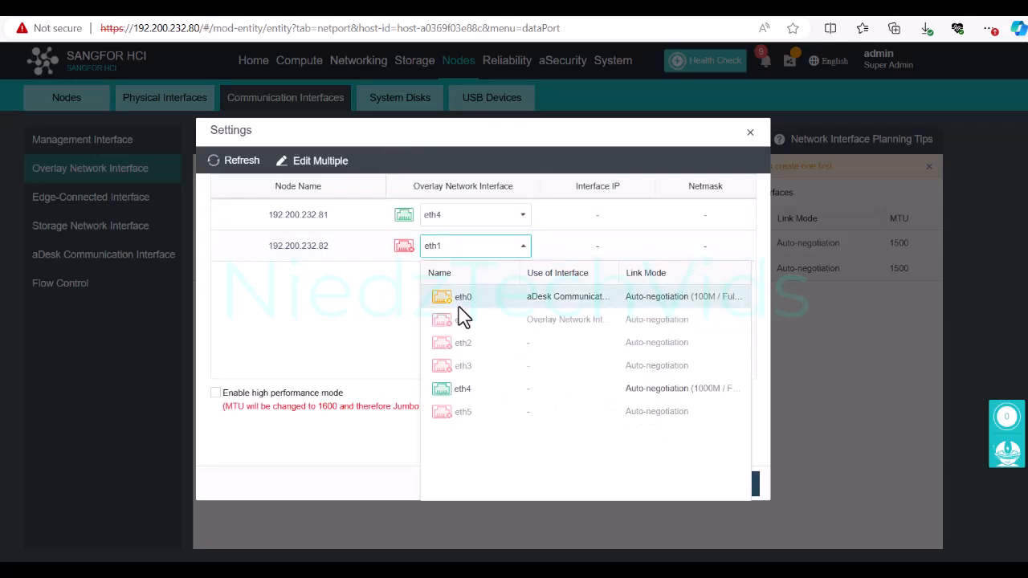
click(468, 390)
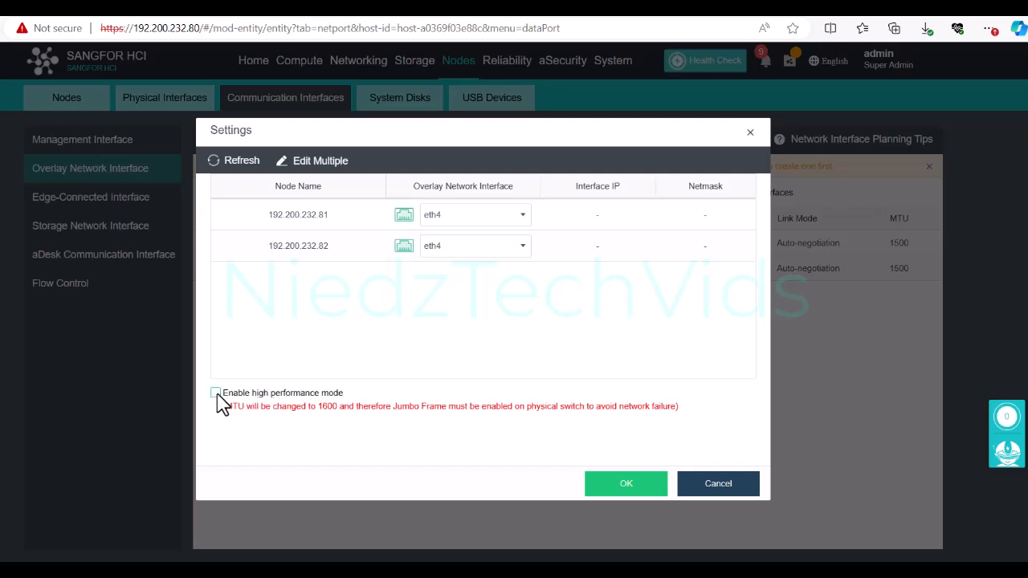
drag(247, 407, 493, 407)
click(529, 424)
click(635, 488)
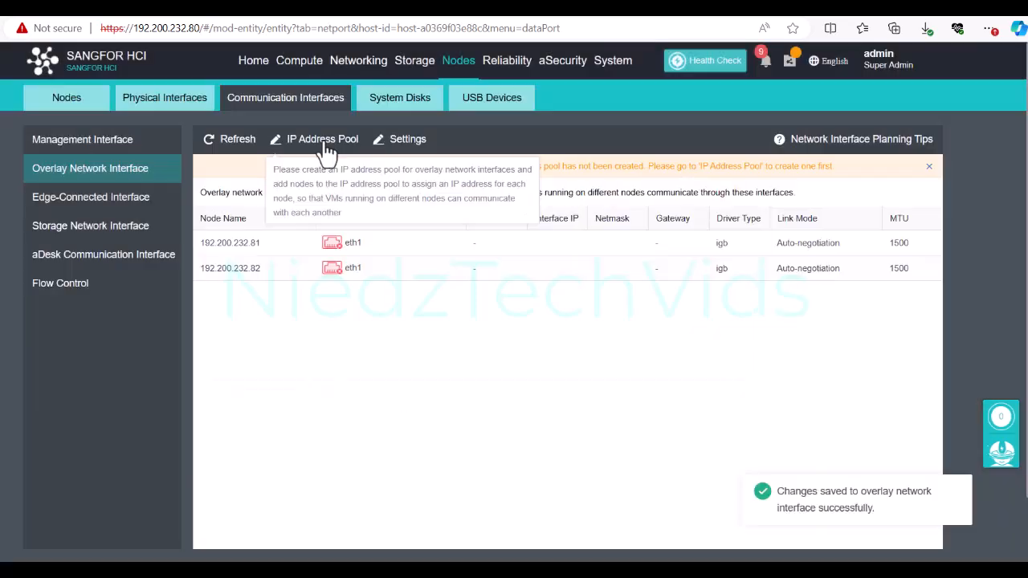
click(324, 140)
Step: Create pool 172.16.0.1-172.16.0.4 with netmask 255.255.255.0 for both nodes
click(299, 198)
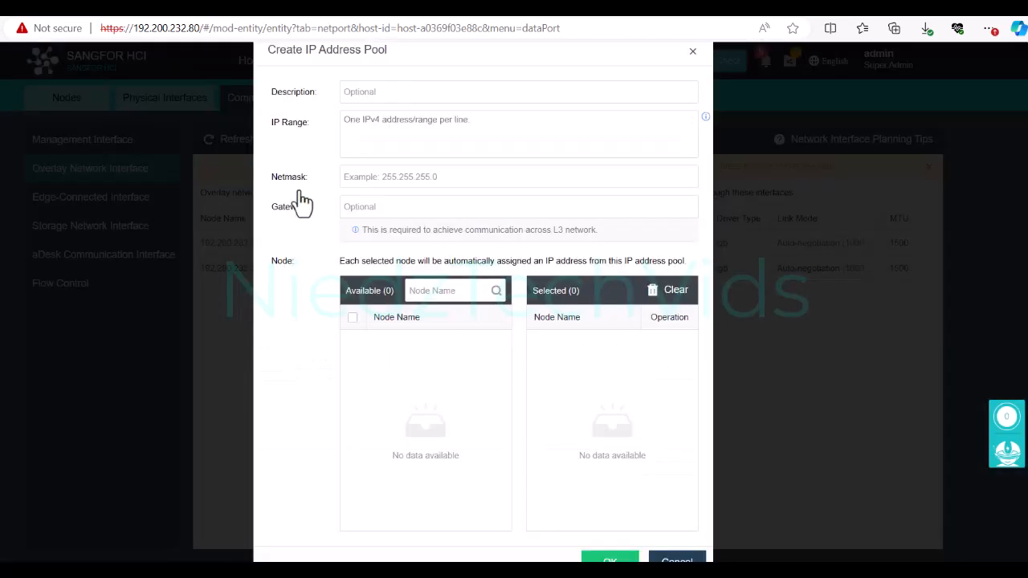
click(390, 130)
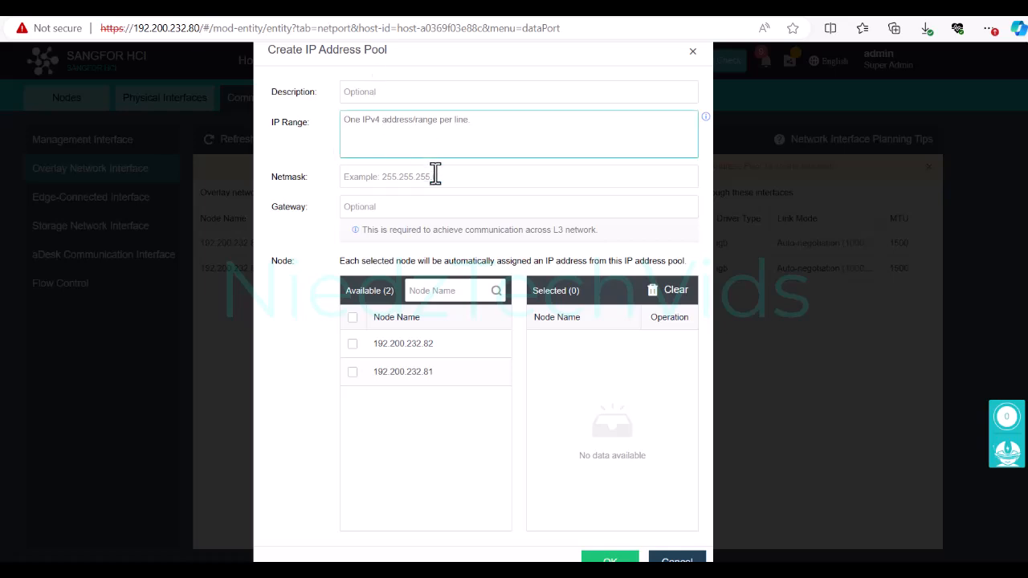
click(707, 119)
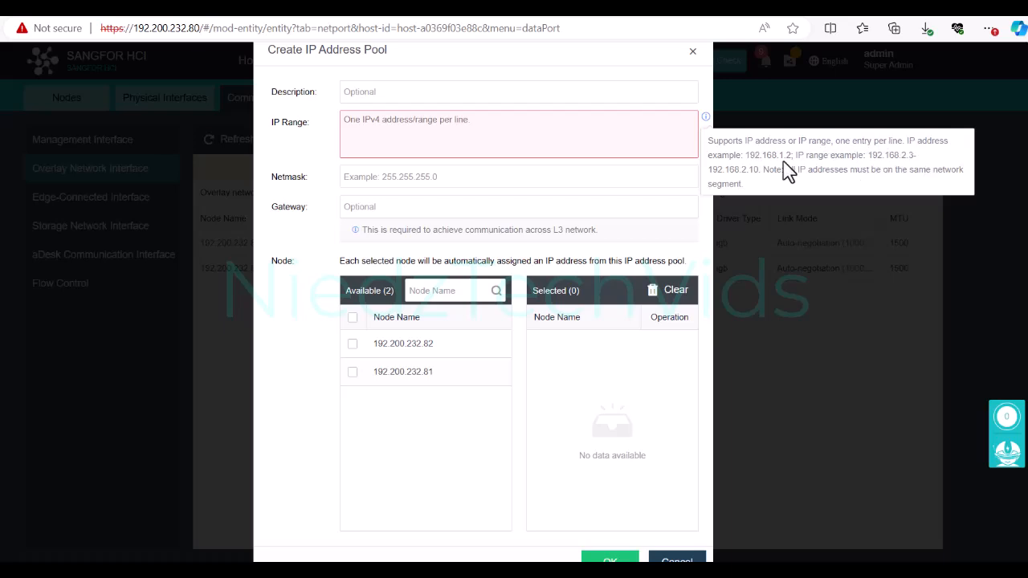
click(481, 137)
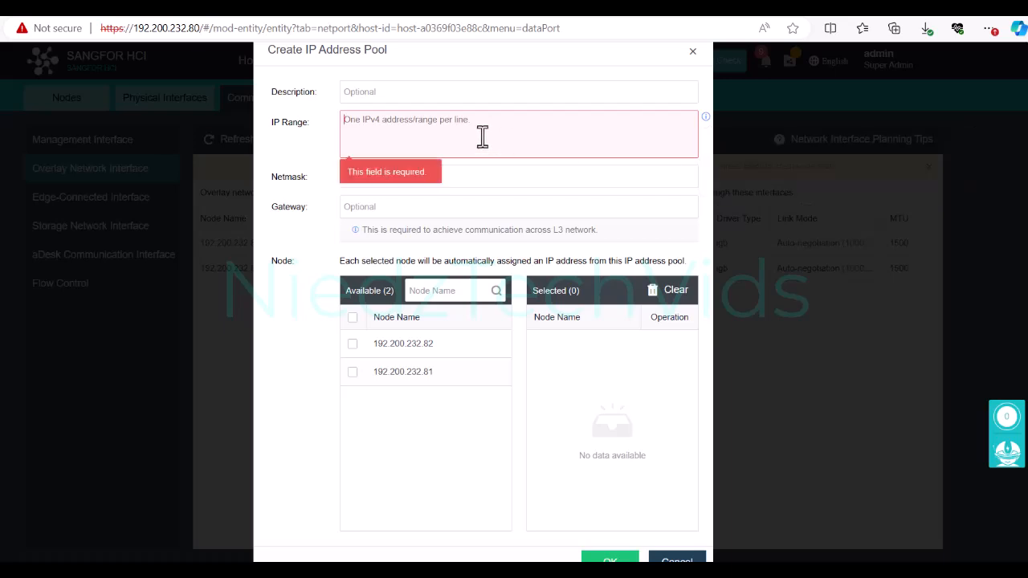
text(172.16.0.1-172.16.0.4)
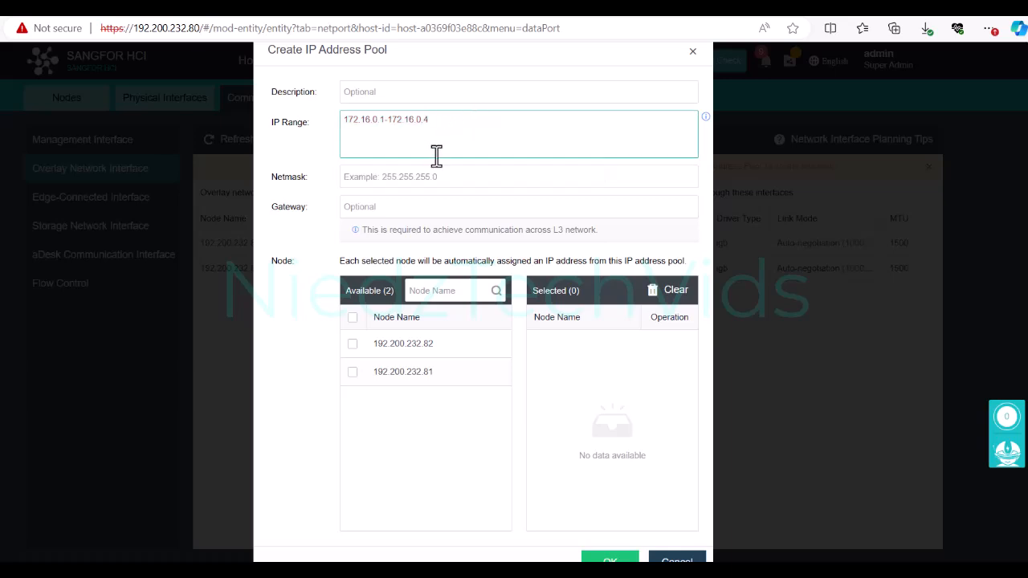
click(437, 173)
text(255.255)
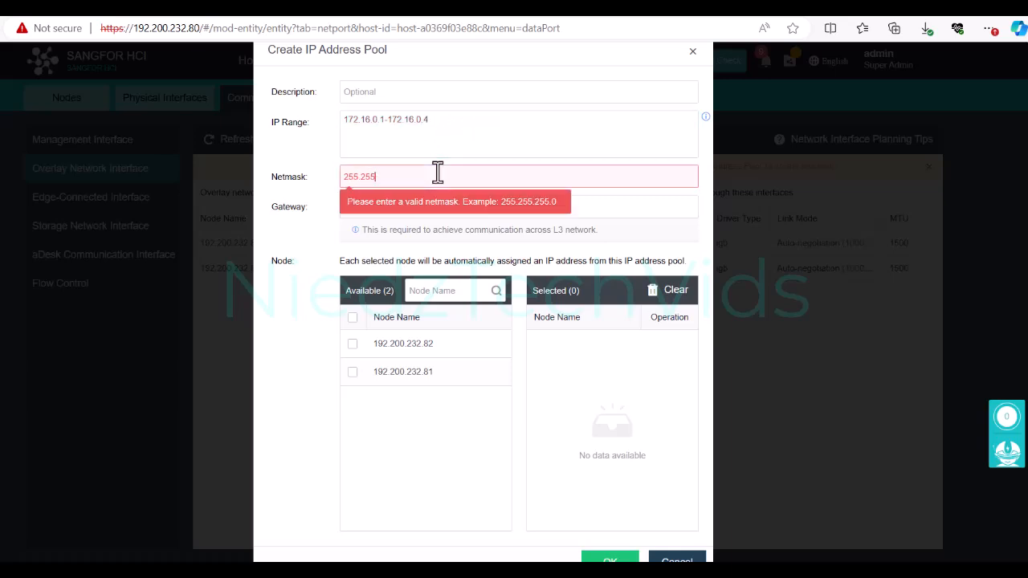
text(.255.0)
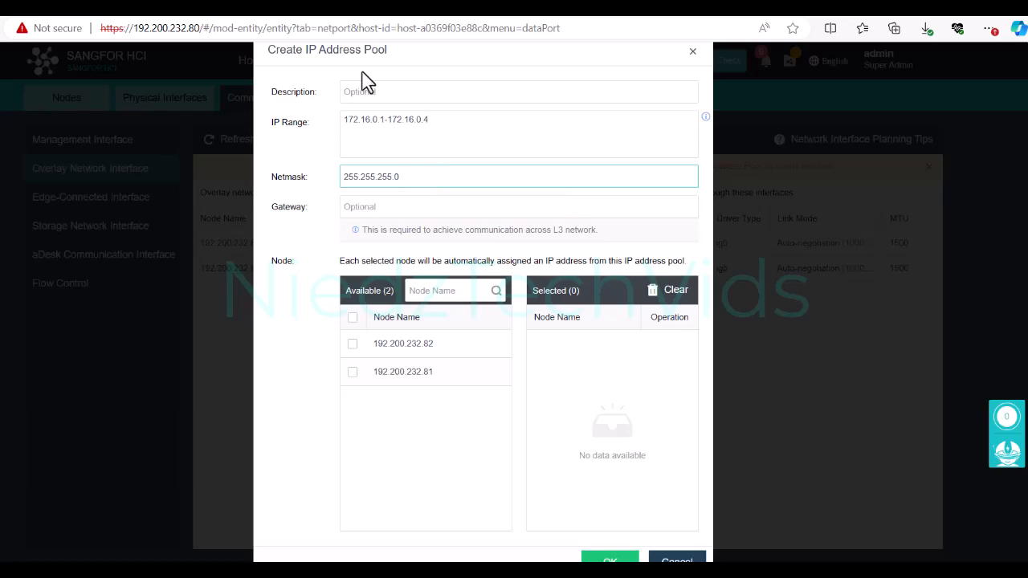
click(352, 317)
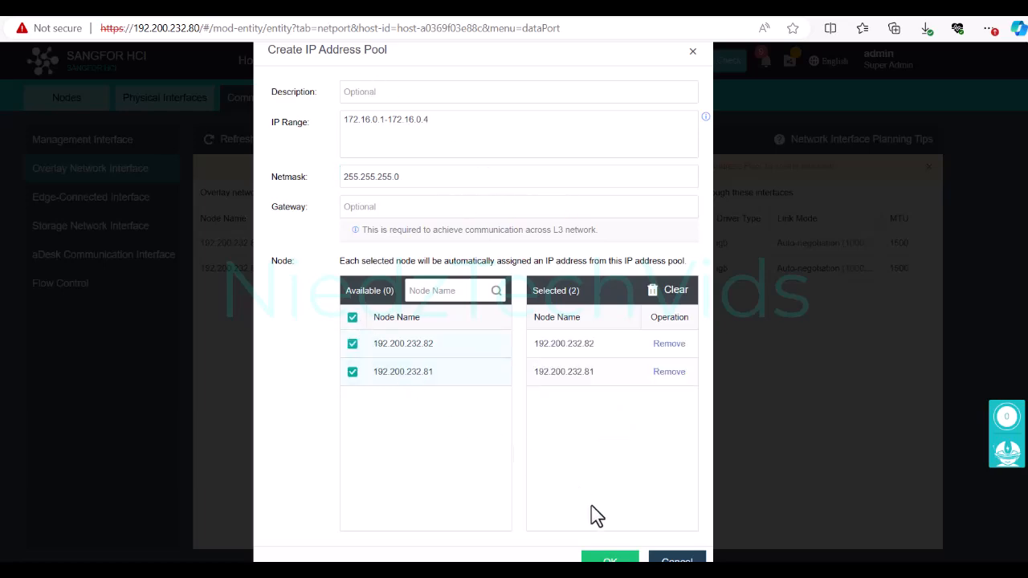
click(617, 557)
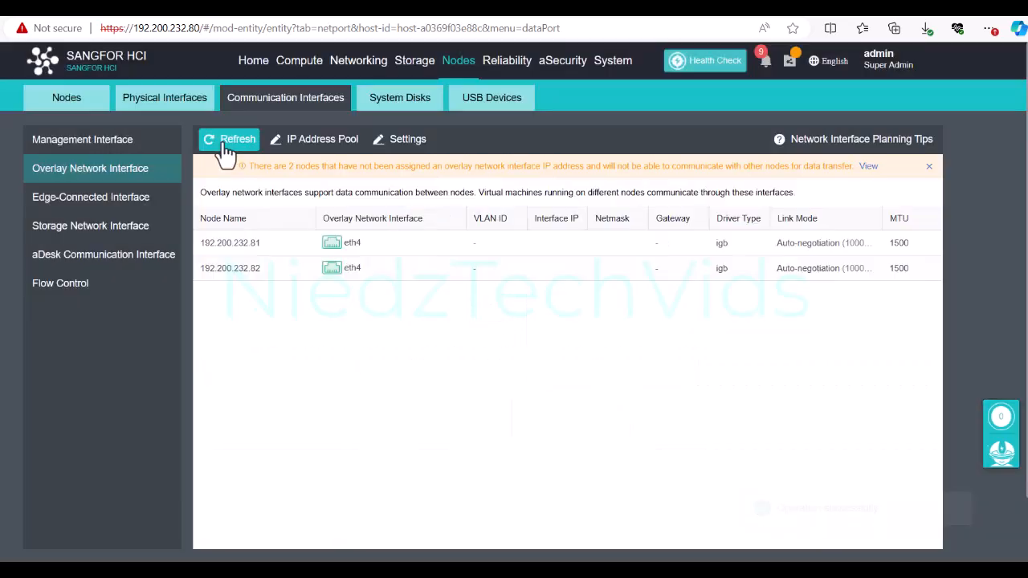
Step: Refresh to show eth4 IPs 172.16.0.2 and 172.16.0.1, then view storage interfaces
click(227, 149)
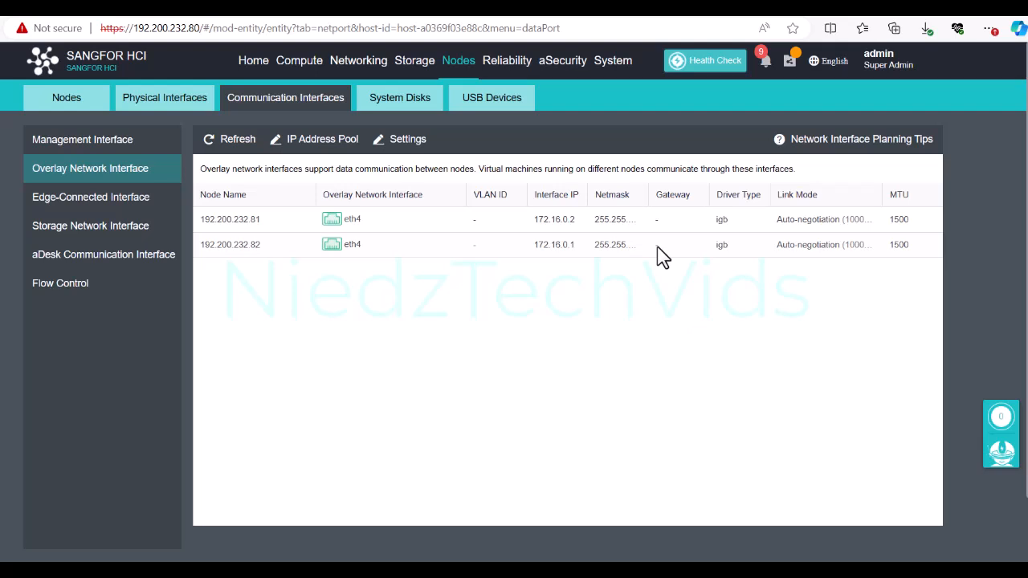
click(90, 225)
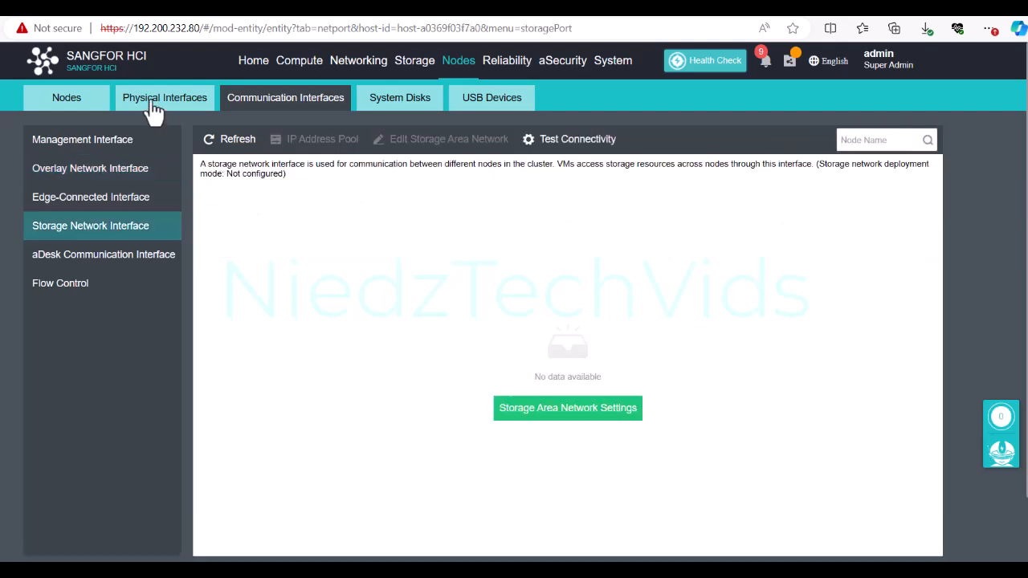
Step: Create Active/Standby aggregate interfaces bonding eth2 and eth3 on nodes .81 and .82
click(154, 109)
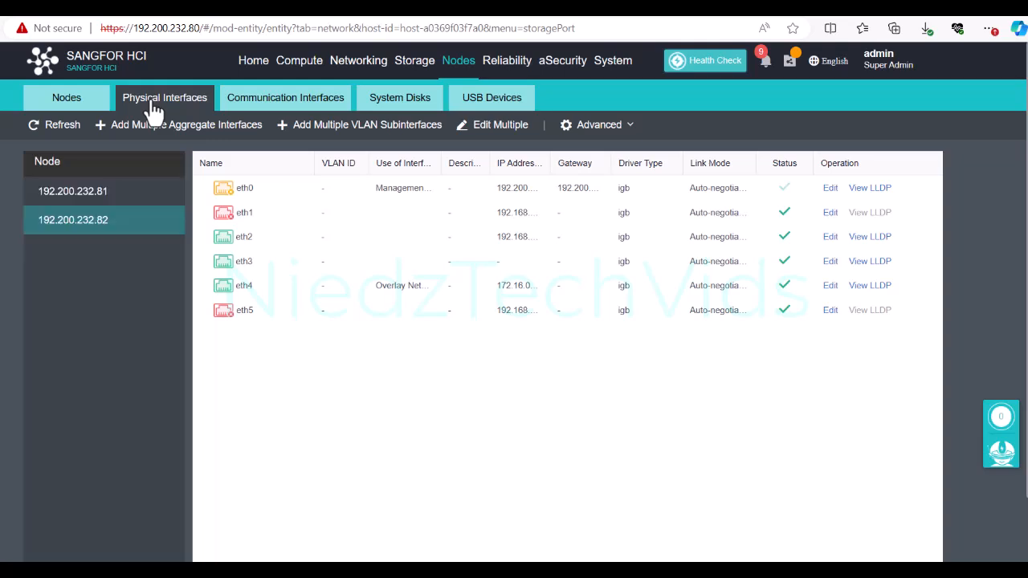
click(163, 132)
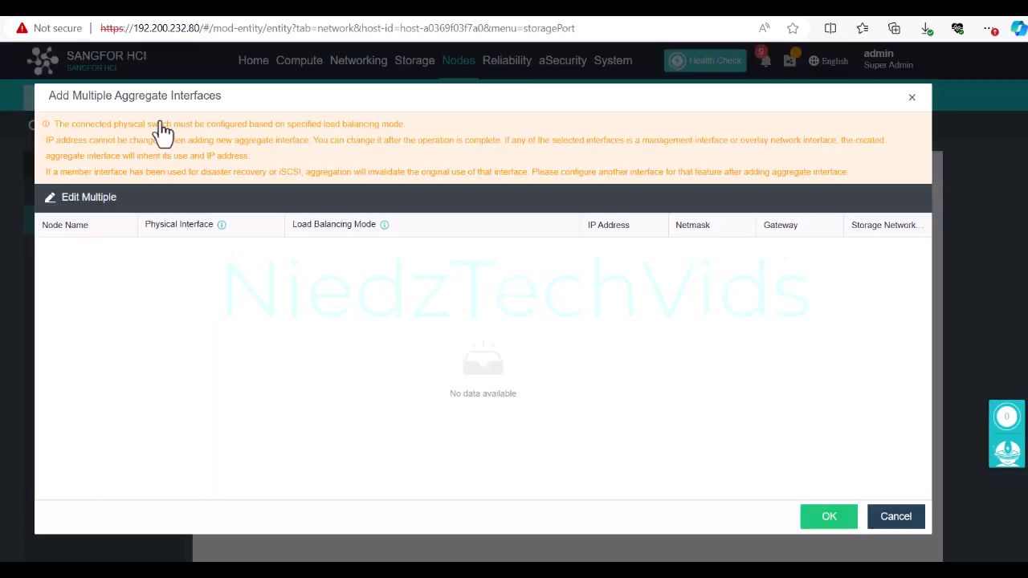
click(184, 252)
click(157, 349)
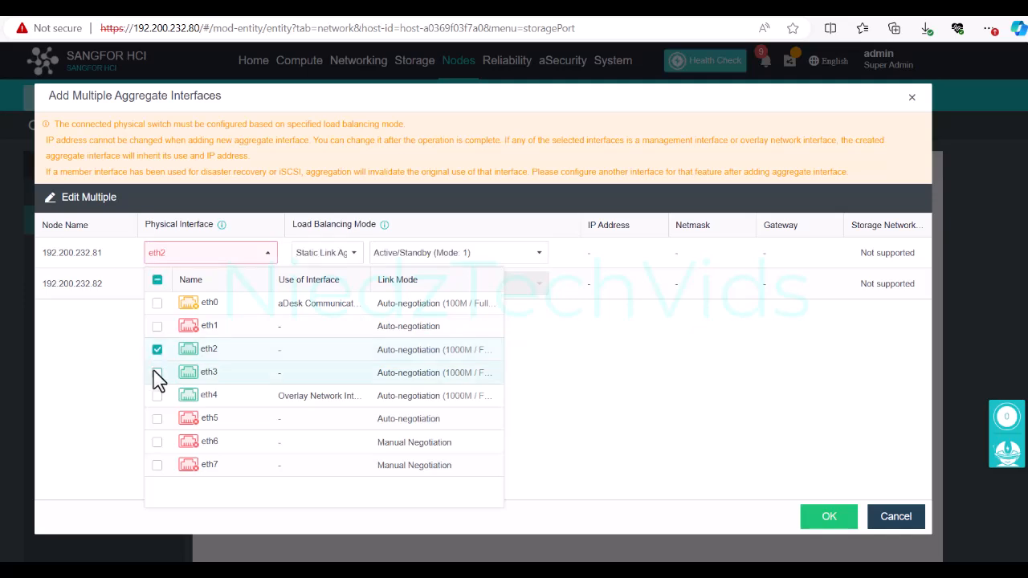
click(156, 372)
click(601, 390)
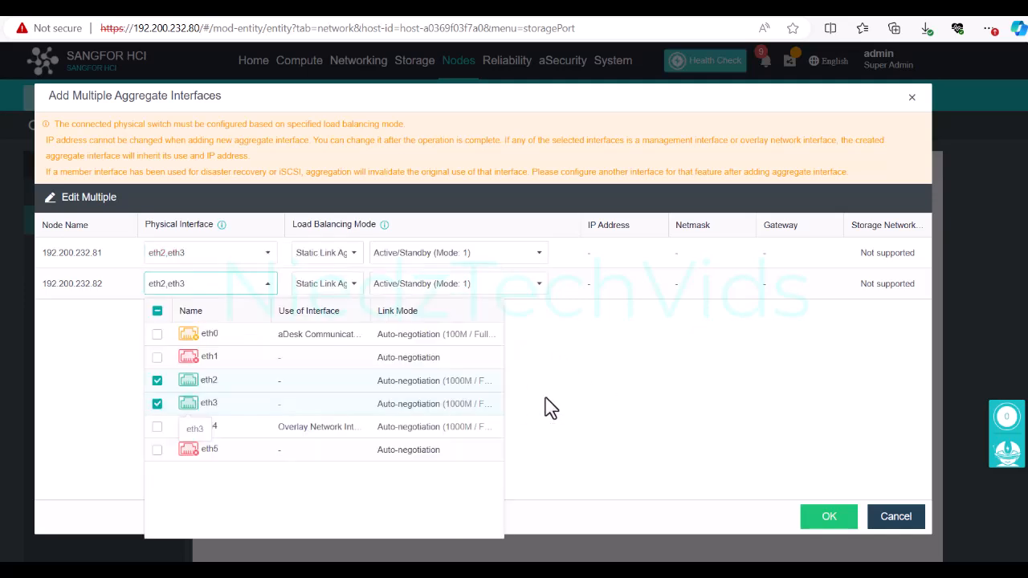
click(474, 251)
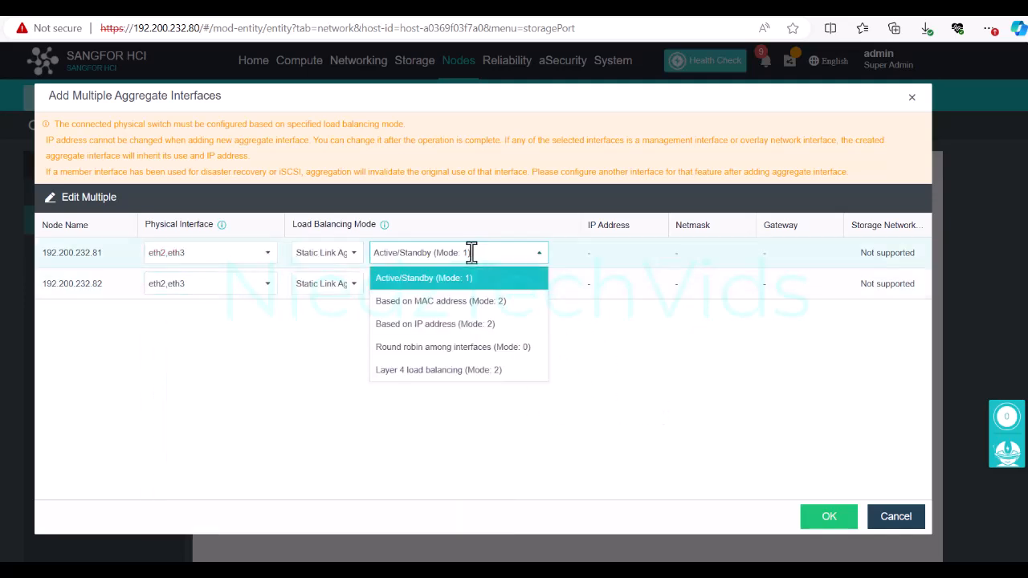
click(309, 370)
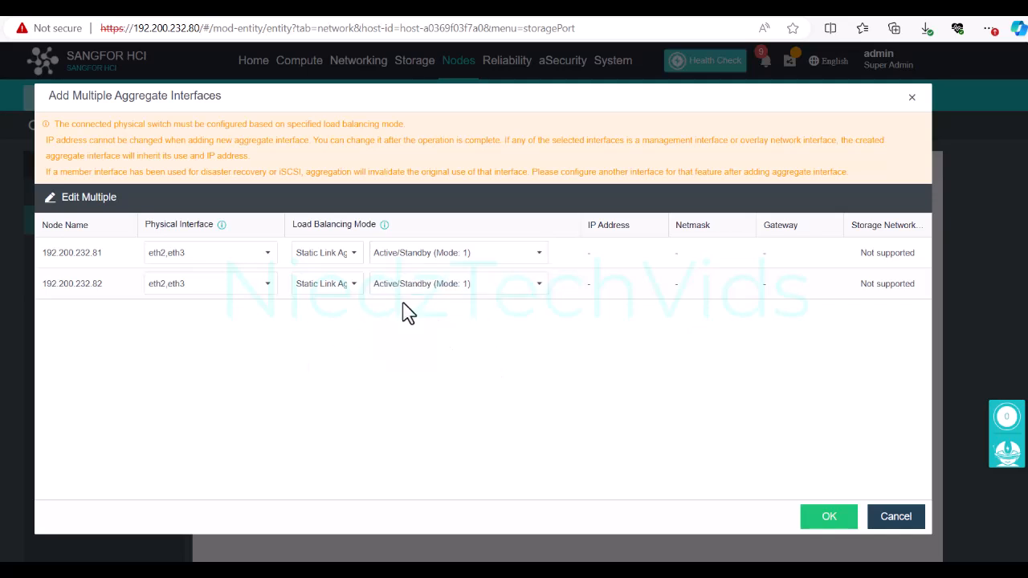
click(494, 251)
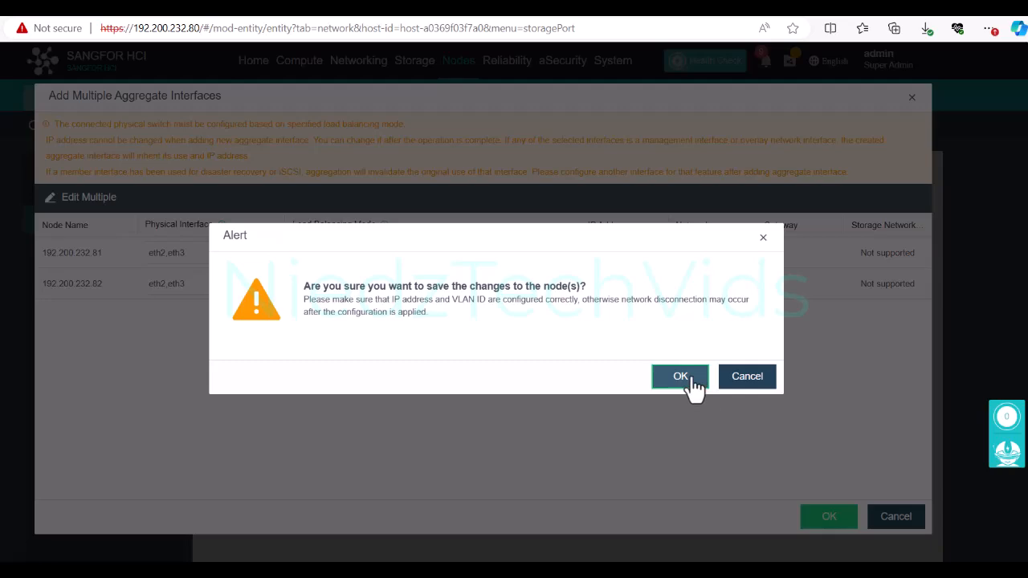
click(695, 388)
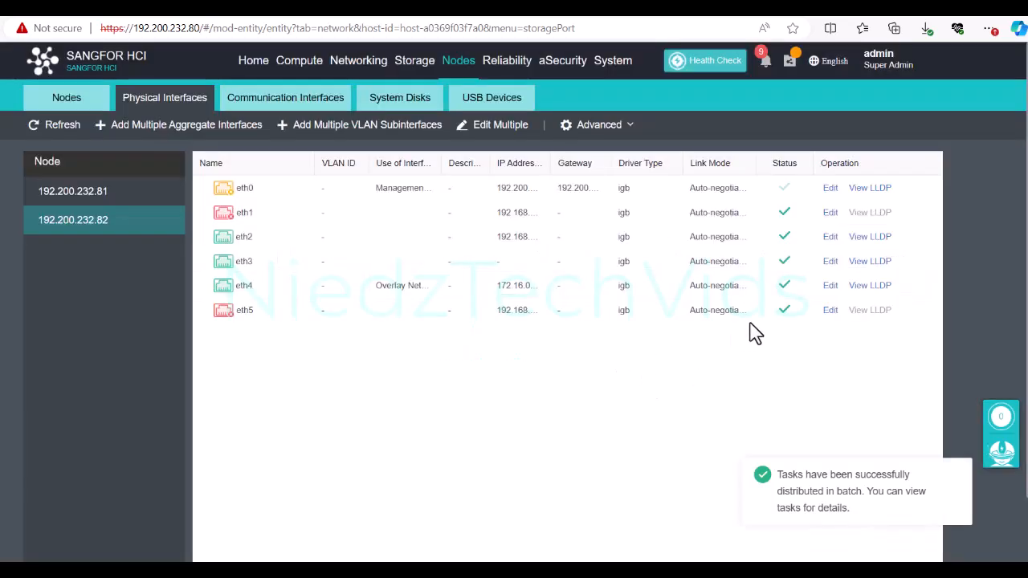
Step: Run the storage network wizard in Dedicated Mode with standard link aggregation for both nodes
click(256, 103)
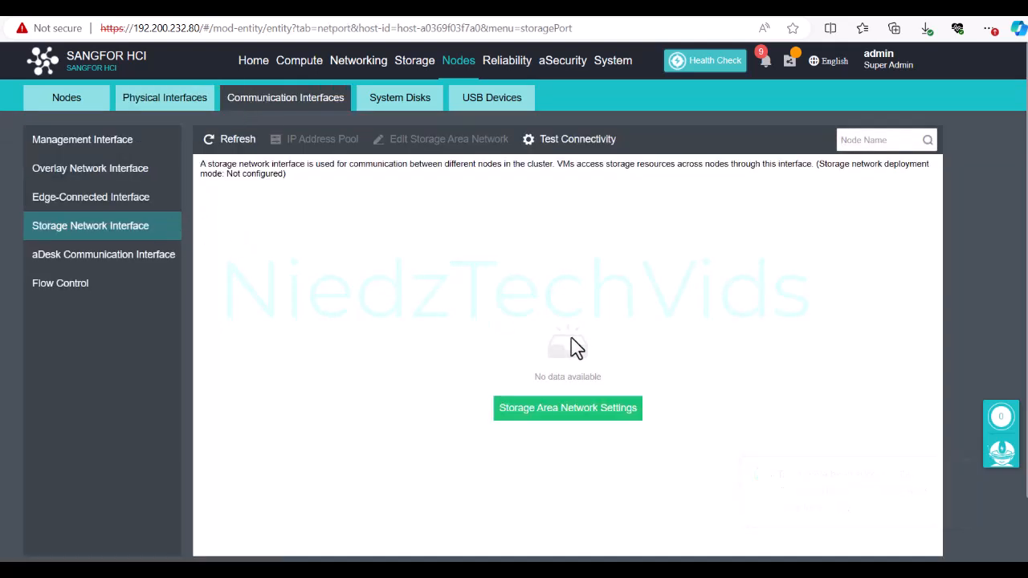
click(601, 409)
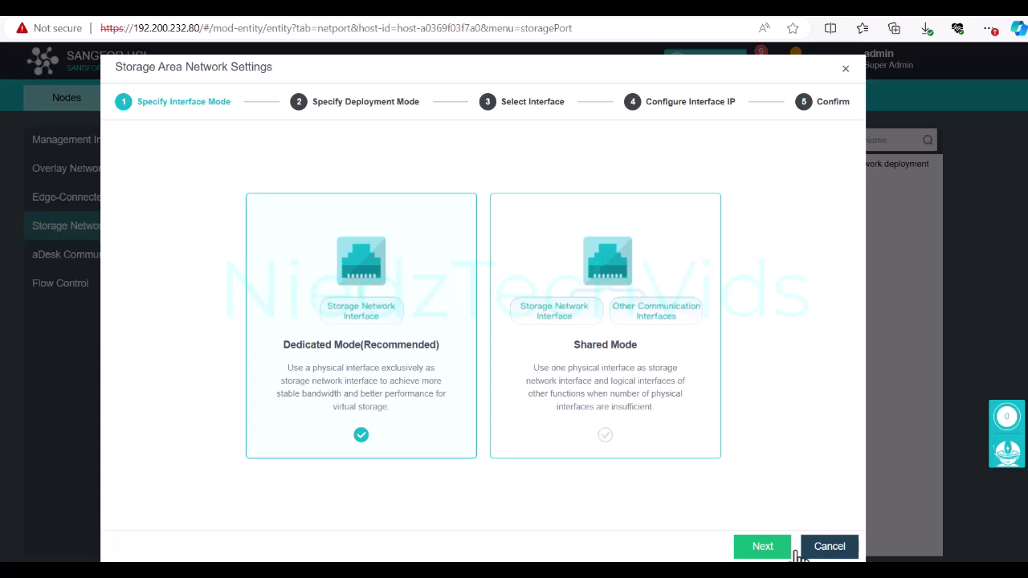
click(763, 546)
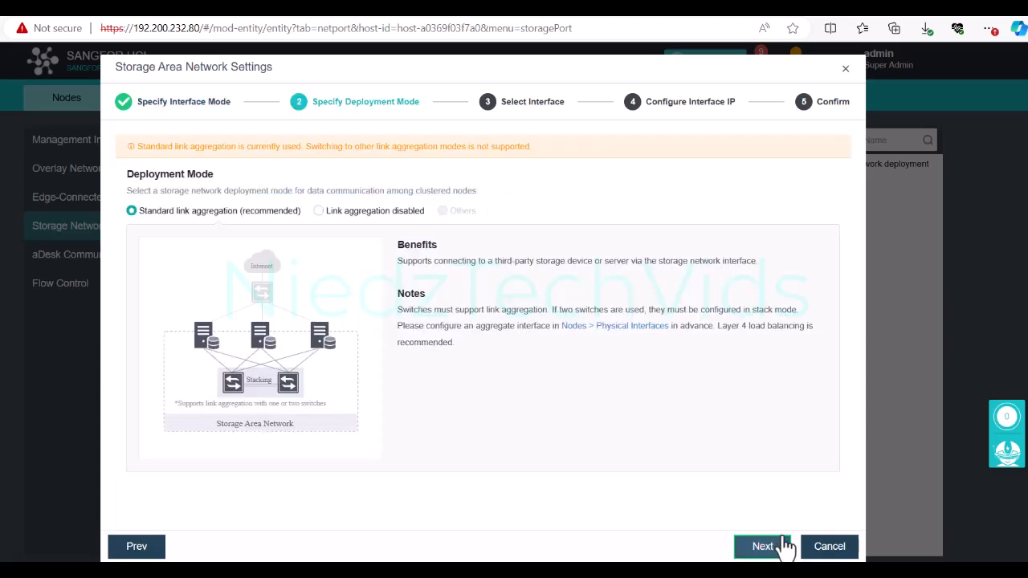
click(759, 545)
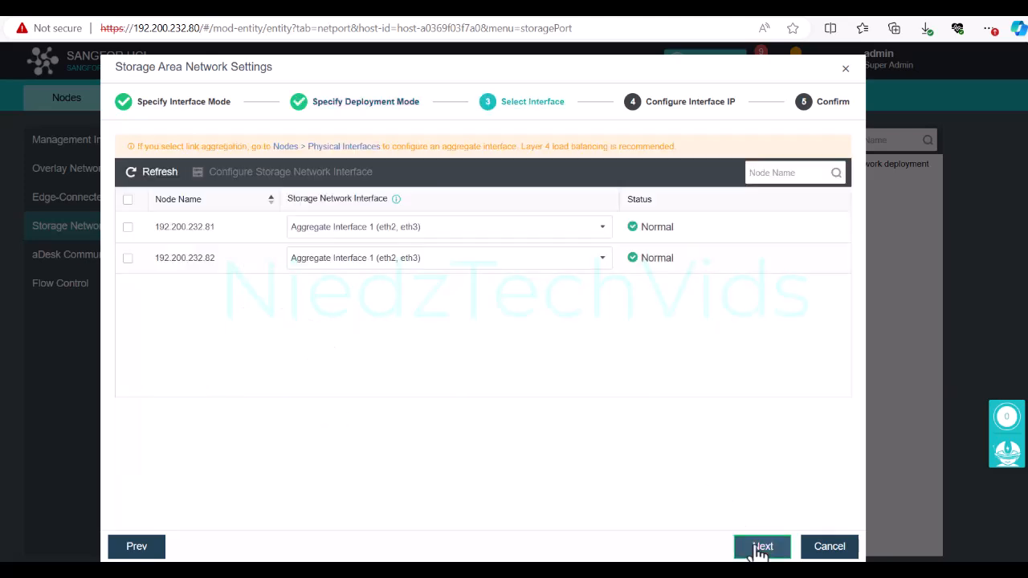
click(131, 201)
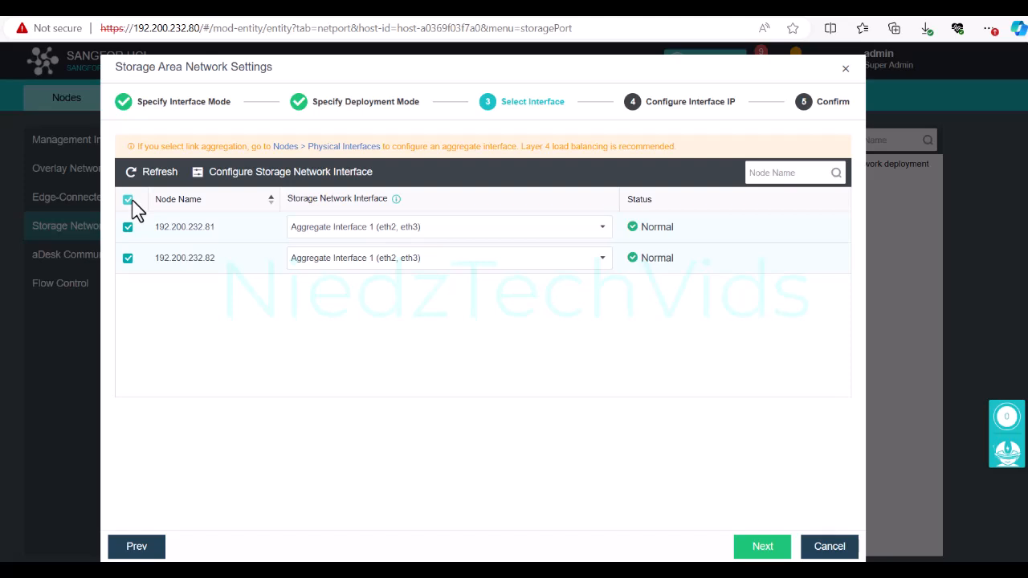
click(783, 546)
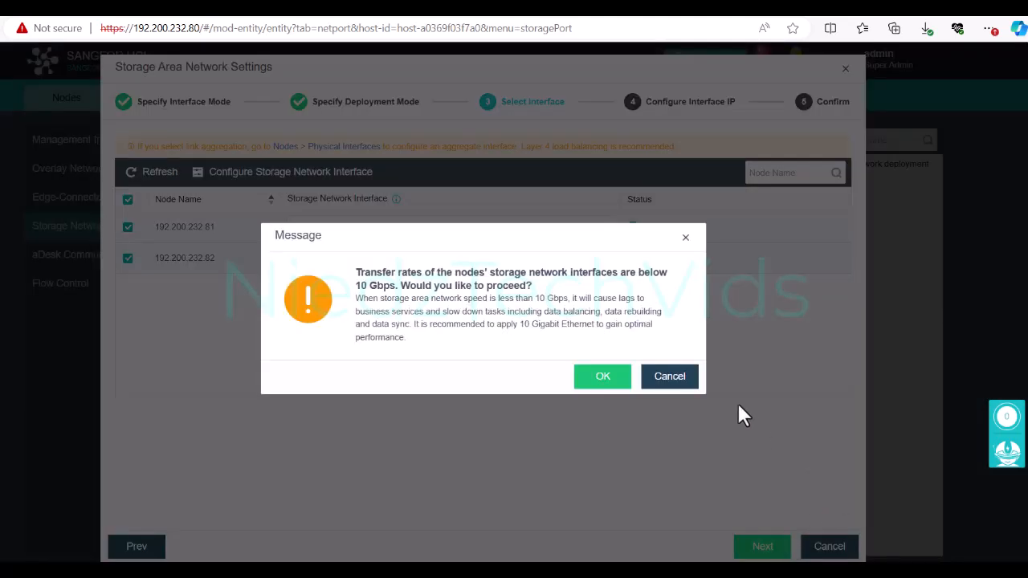
Step: Accept the speed warning and save storage IPs 10.251.251.1/24 and 10.251.251.2/24
click(594, 377)
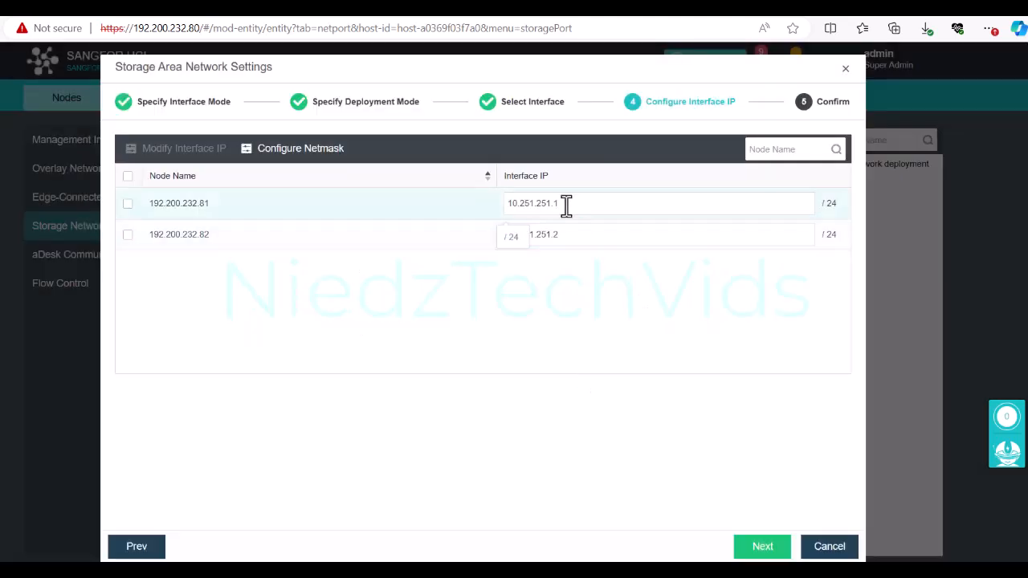
click(128, 176)
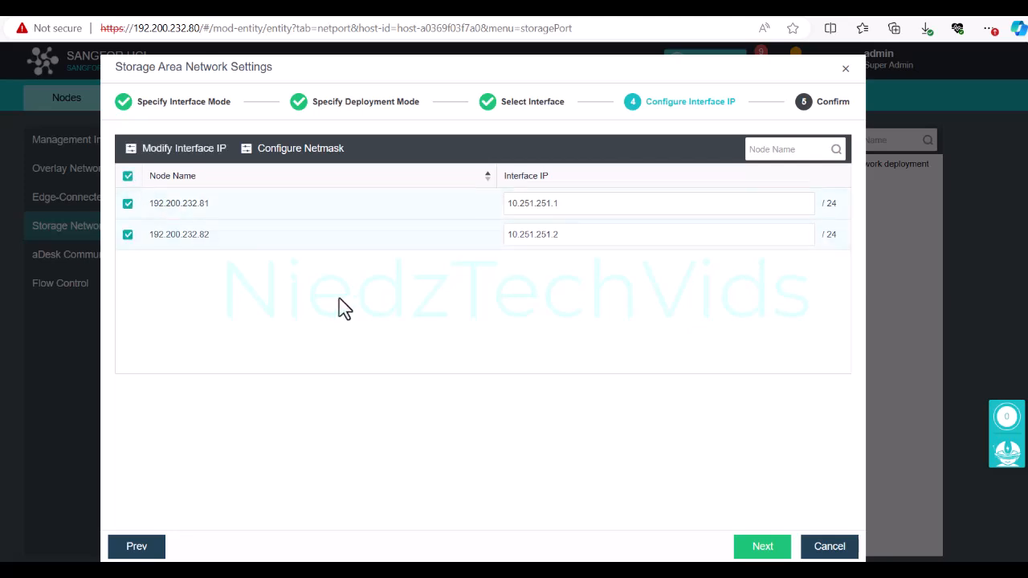
click(761, 542)
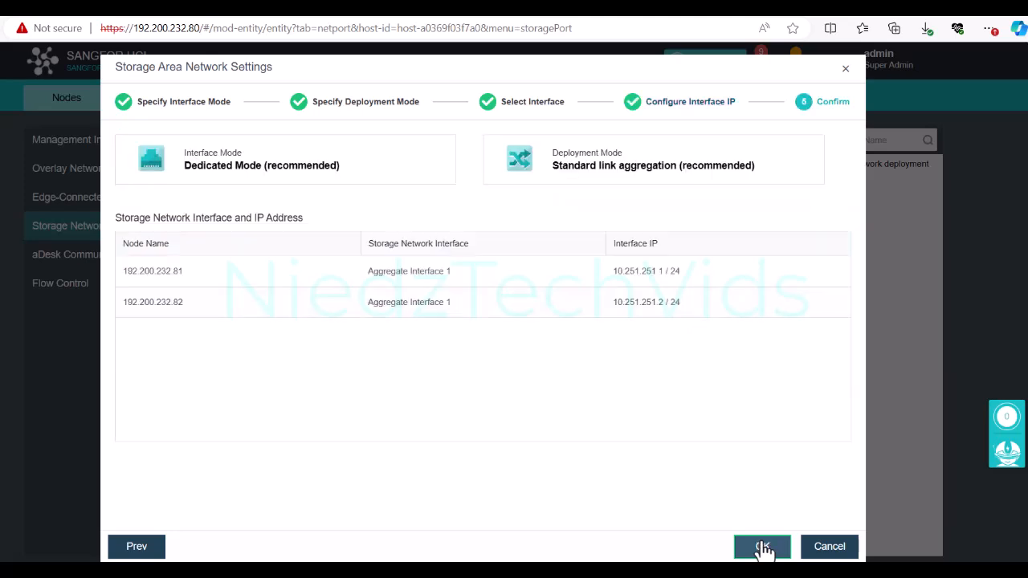
click(763, 548)
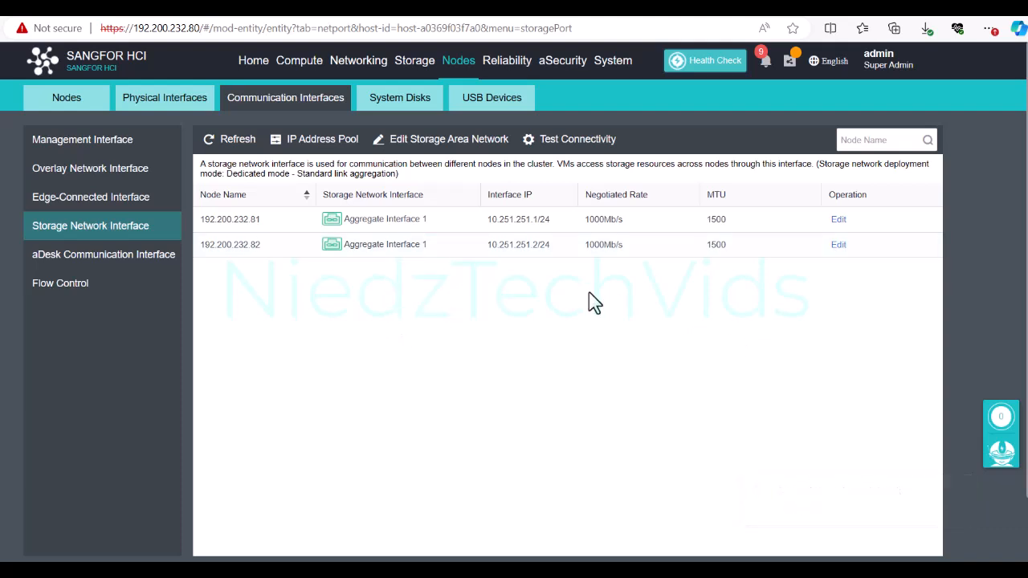
Step: Open the Edge-Connected Interface page, which has no interfaces listed yet
click(101, 203)
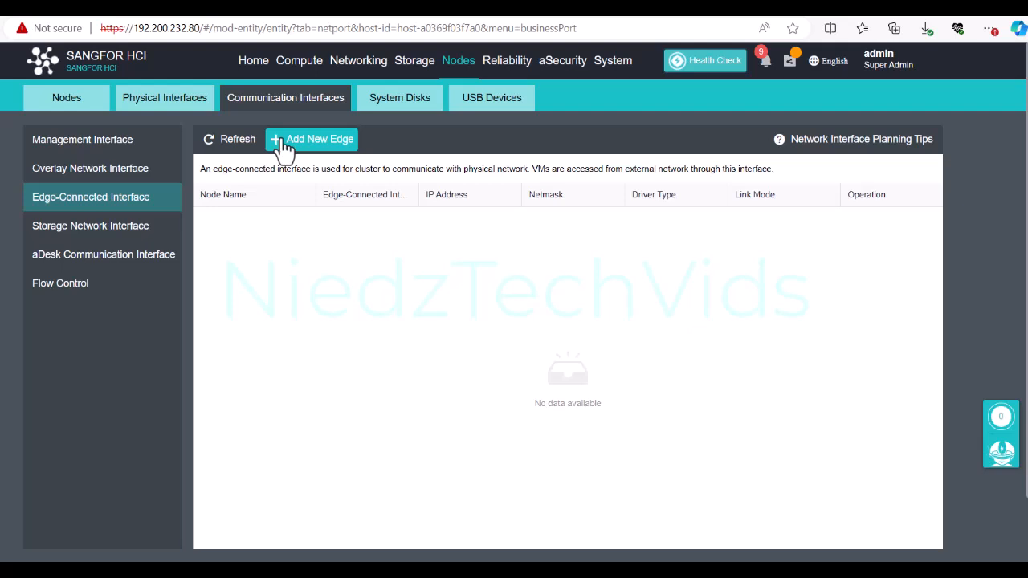
Step: Create edge 物理出口1 using eth0 on both nodes, verify its interfaces, then review the overlay interfaces
click(283, 149)
click(300, 415)
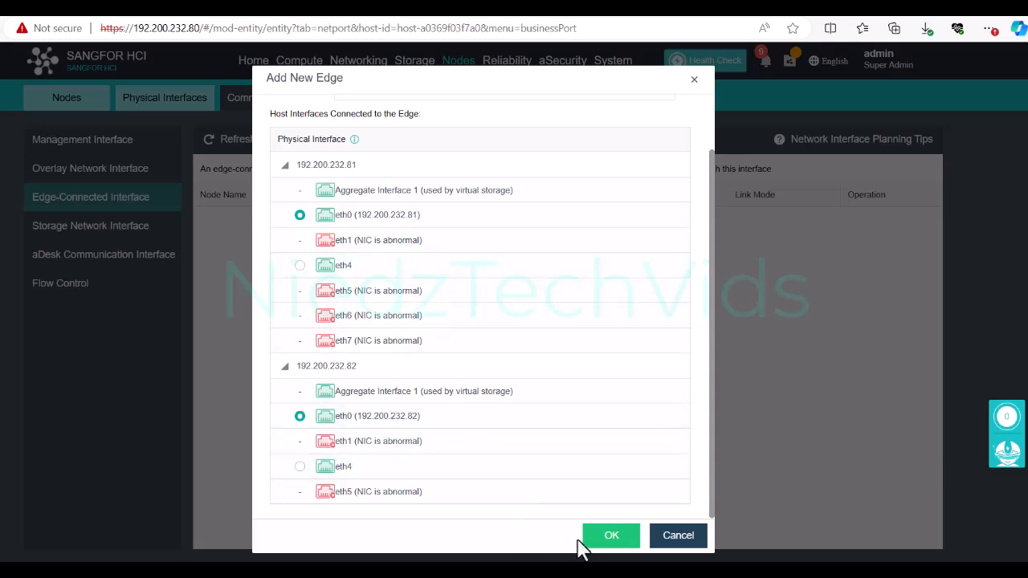
click(614, 542)
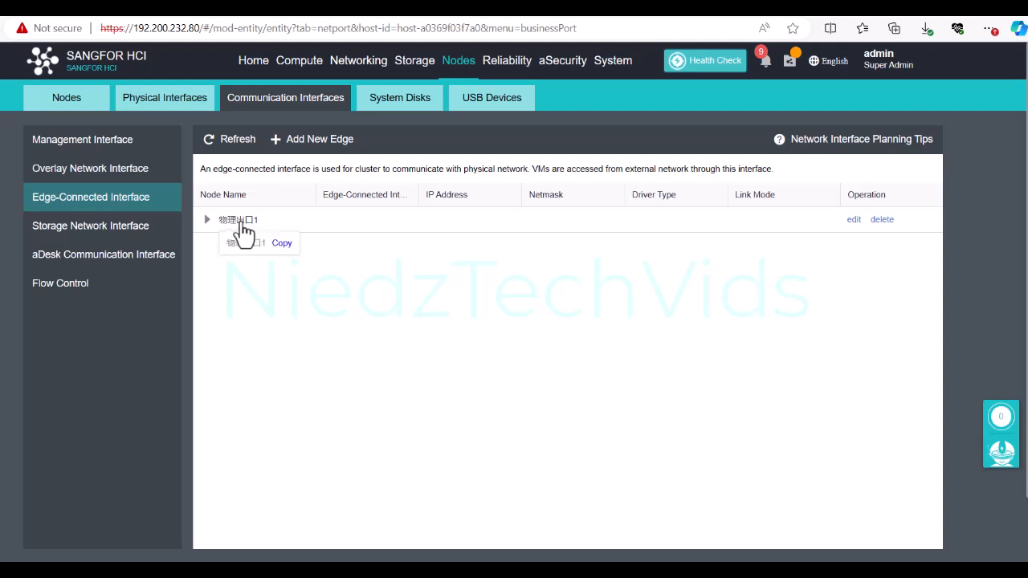
click(207, 220)
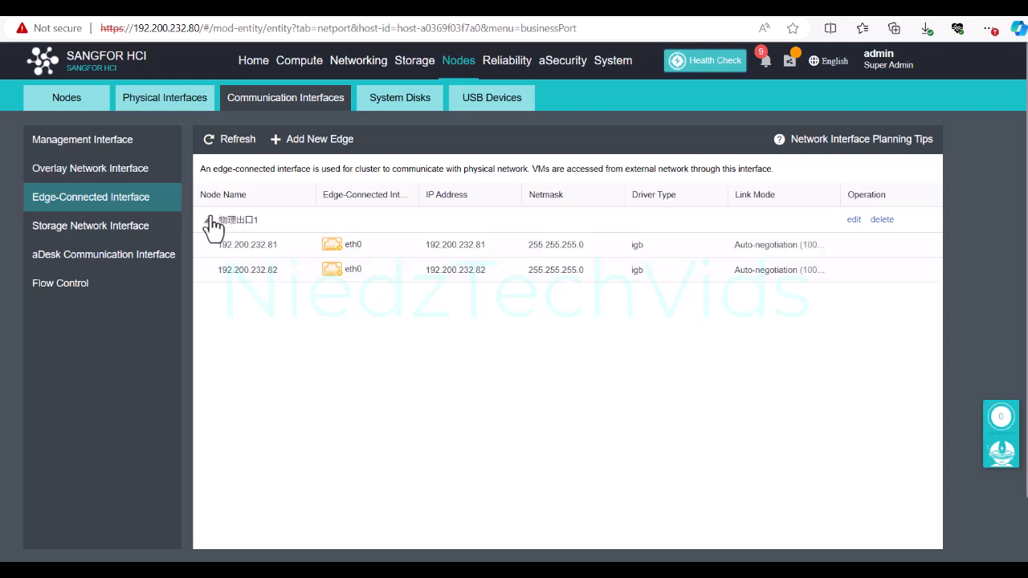
click(96, 171)
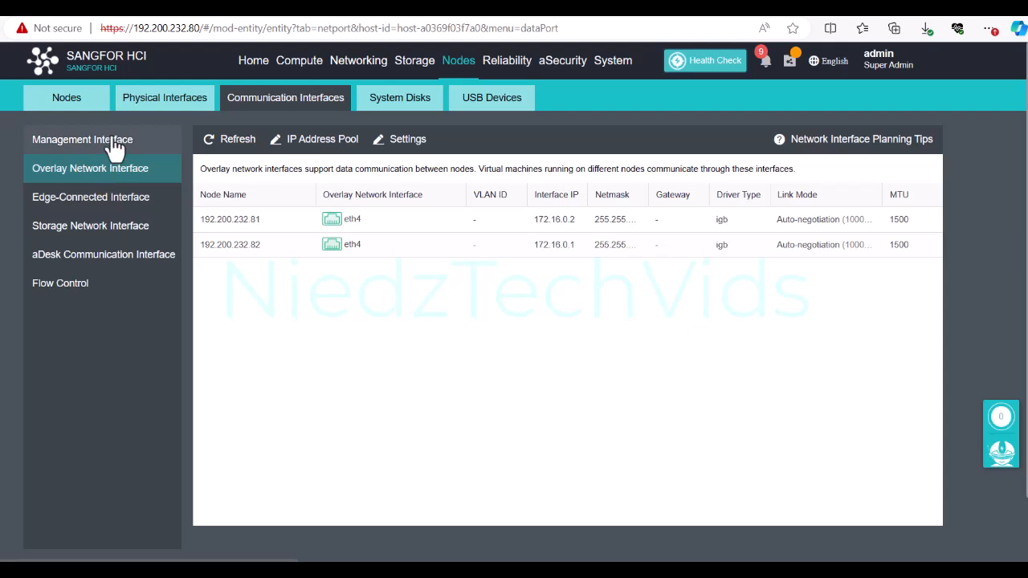